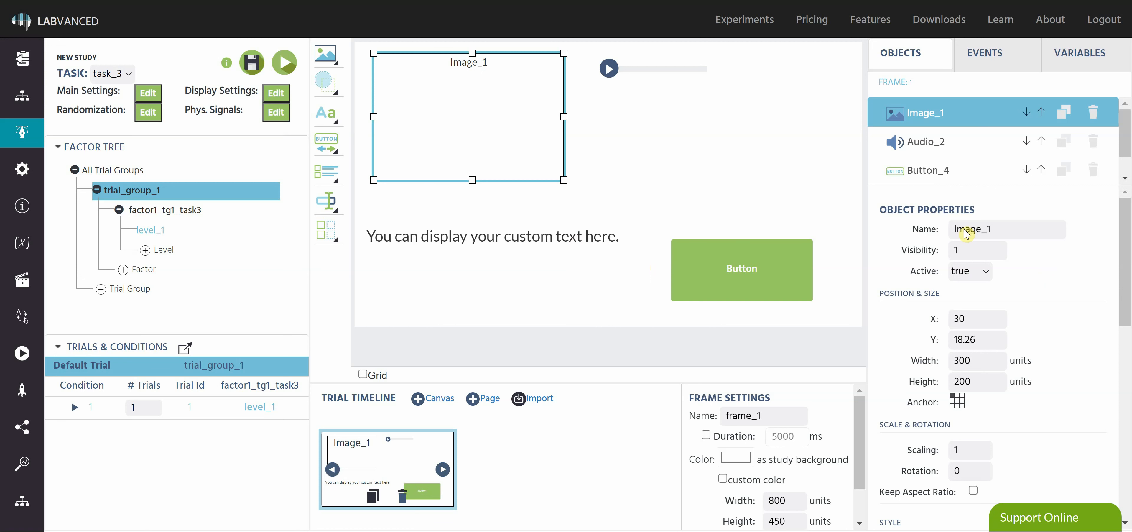
Examine the name, visibility and active settings of Image_1 and the choices offered for Active.
click(1000, 227)
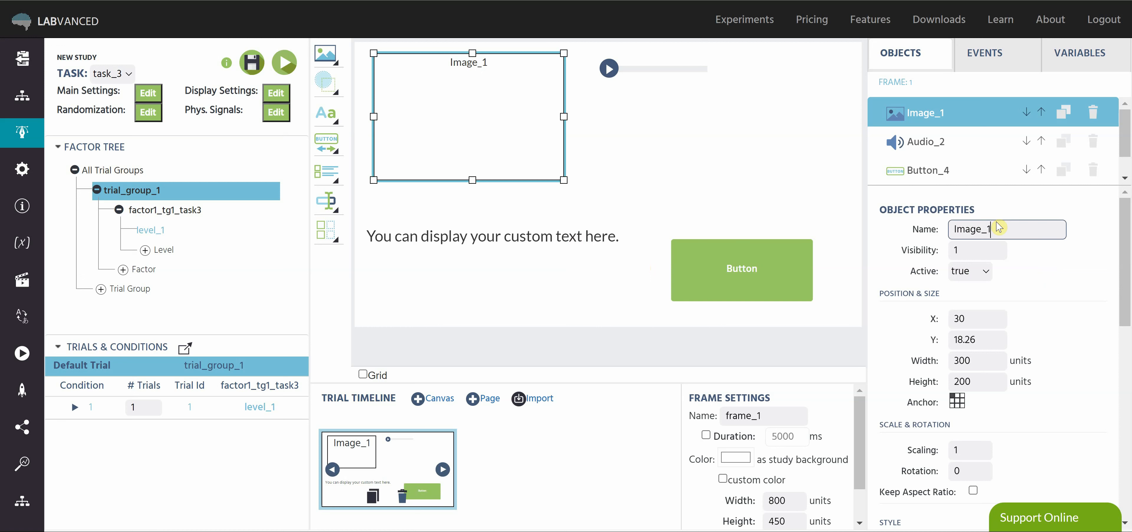
click(1049, 268)
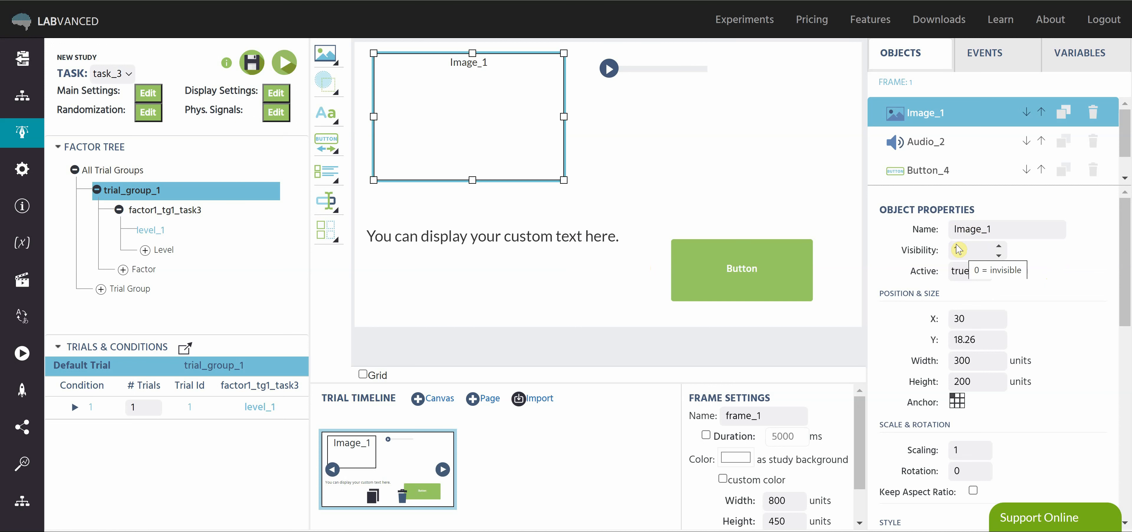
scroll(990, 291, down, 2)
scroll(1015, 264, up, 2)
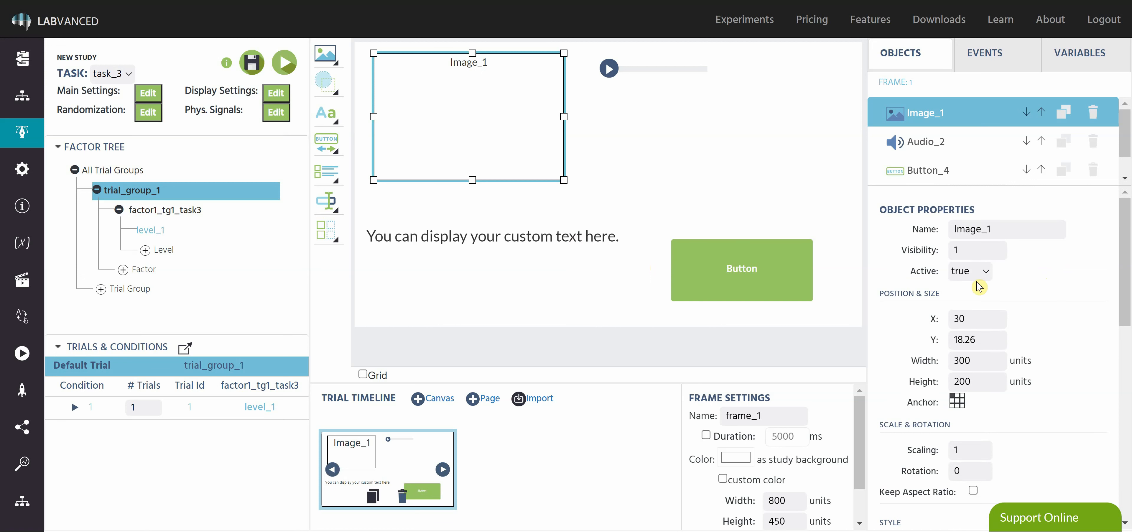
click(982, 272)
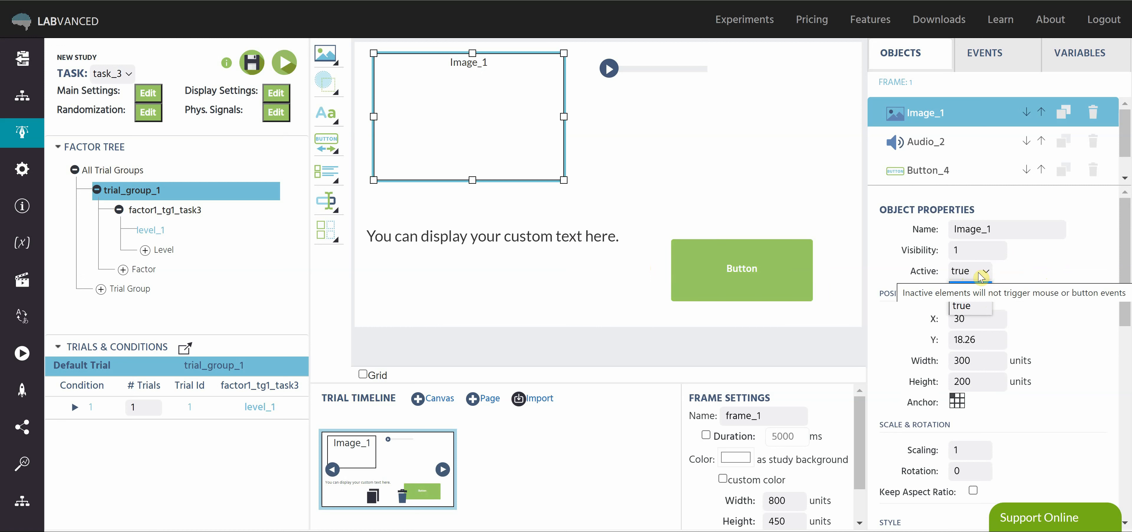
click(1007, 273)
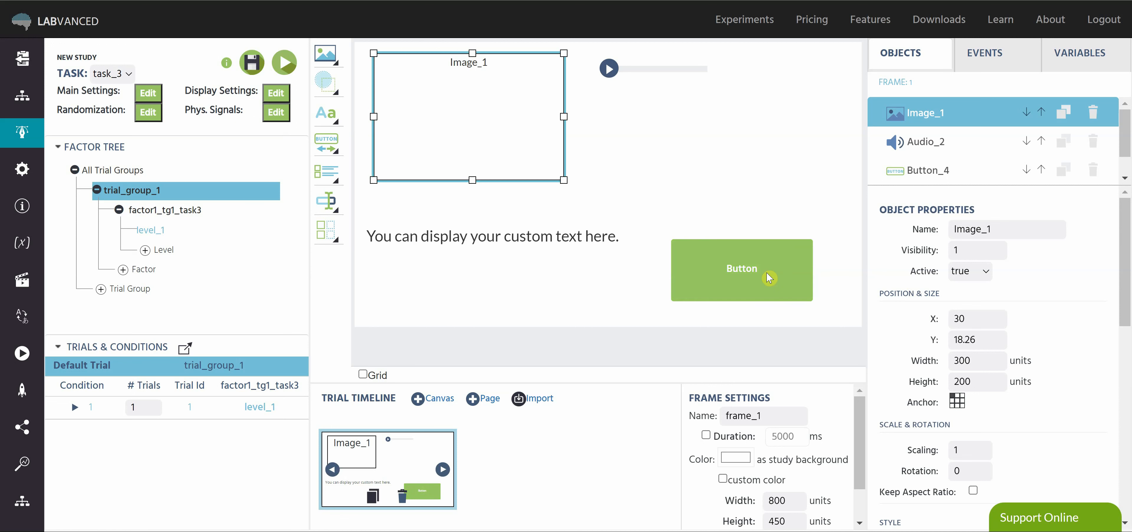
Set Image_1's anchor to its centre and move the image back onto the canvas at about X 203, Y 130.
scroll(1075, 281, down, 2)
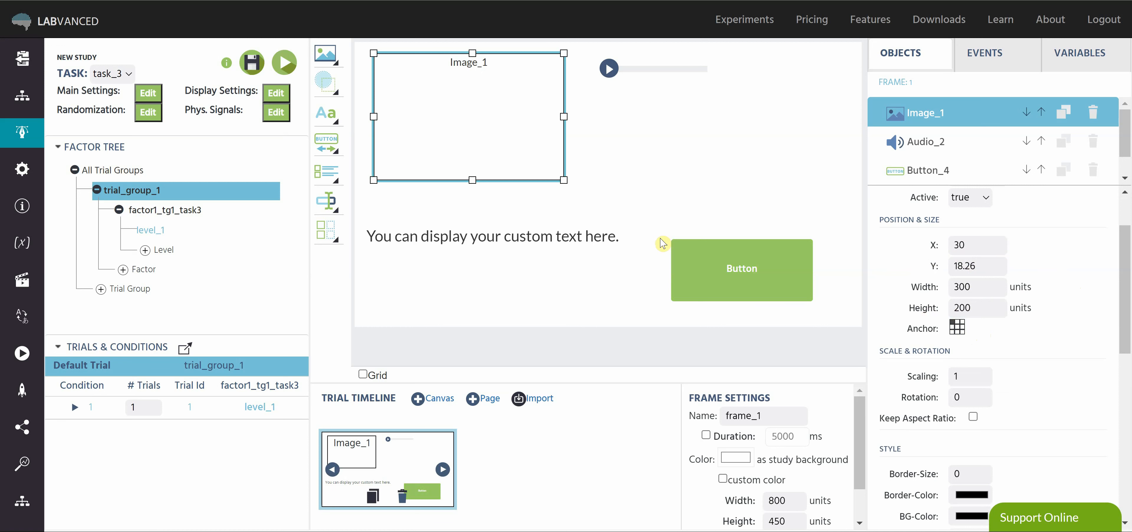
click(959, 328)
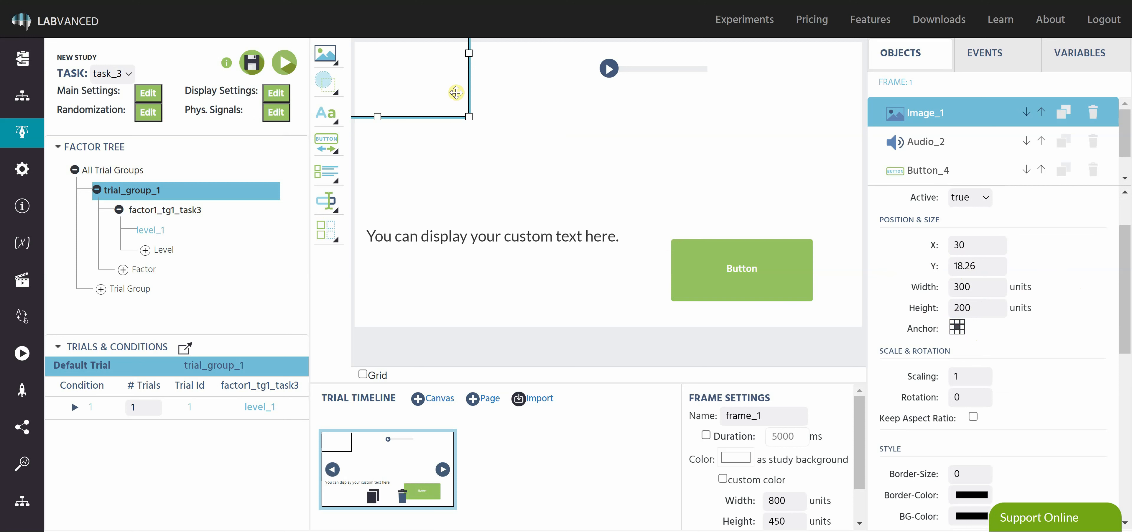
drag(454, 77, 564, 149)
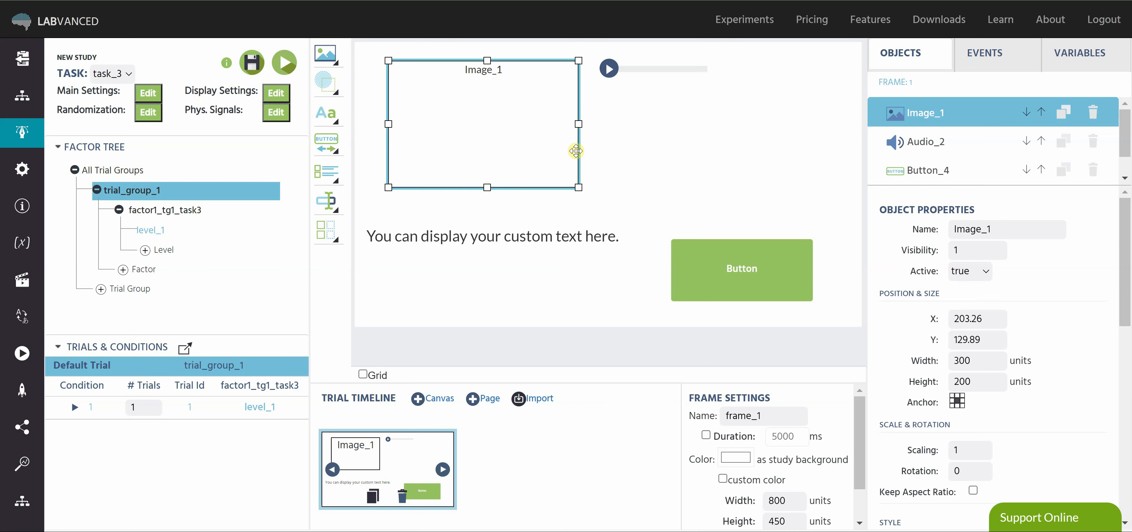
Set the roundness of the green button to 2.
scroll(1068, 342, down, 3)
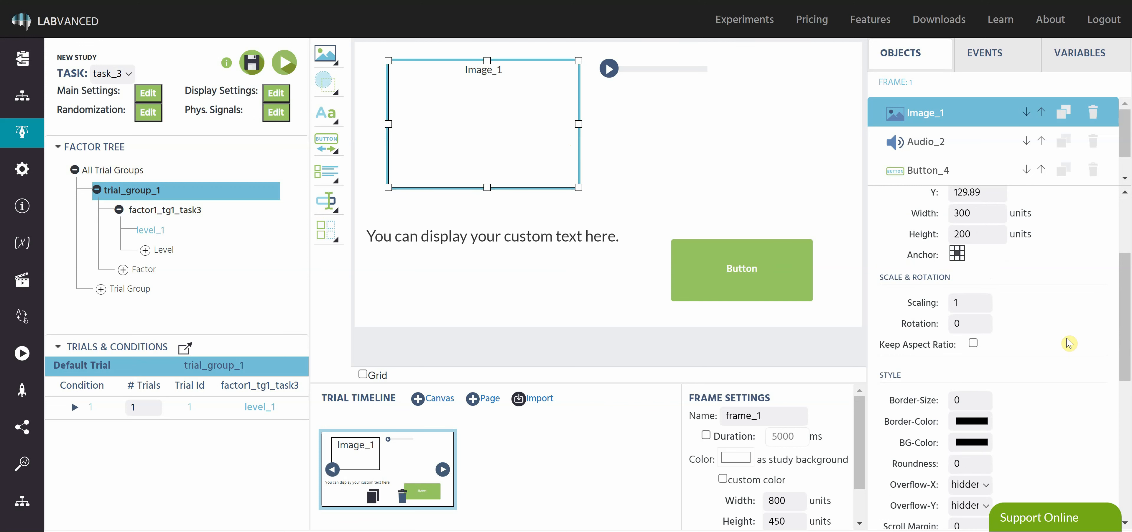
scroll(1068, 340, down, 2)
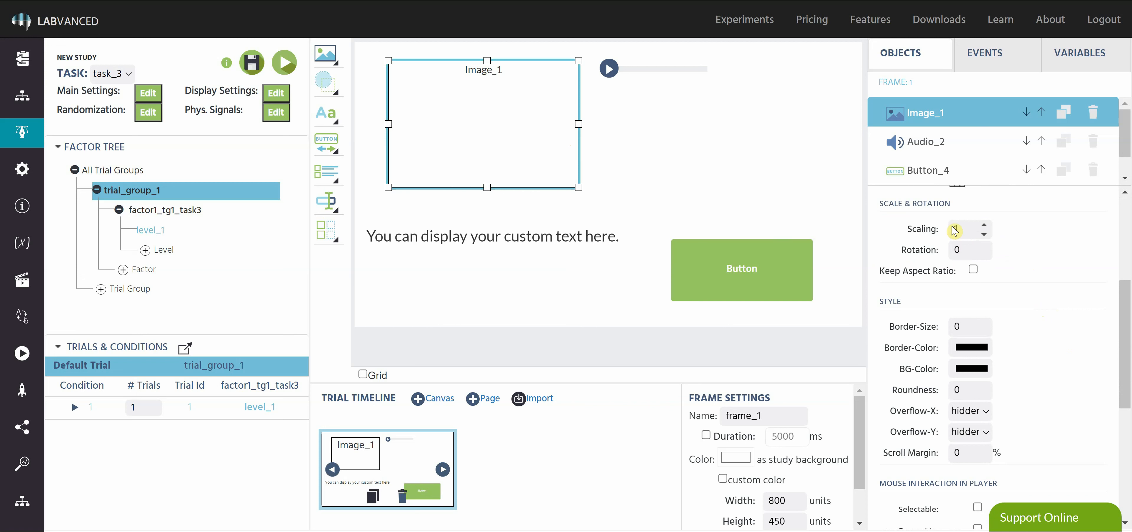
scroll(1066, 303, down, 2)
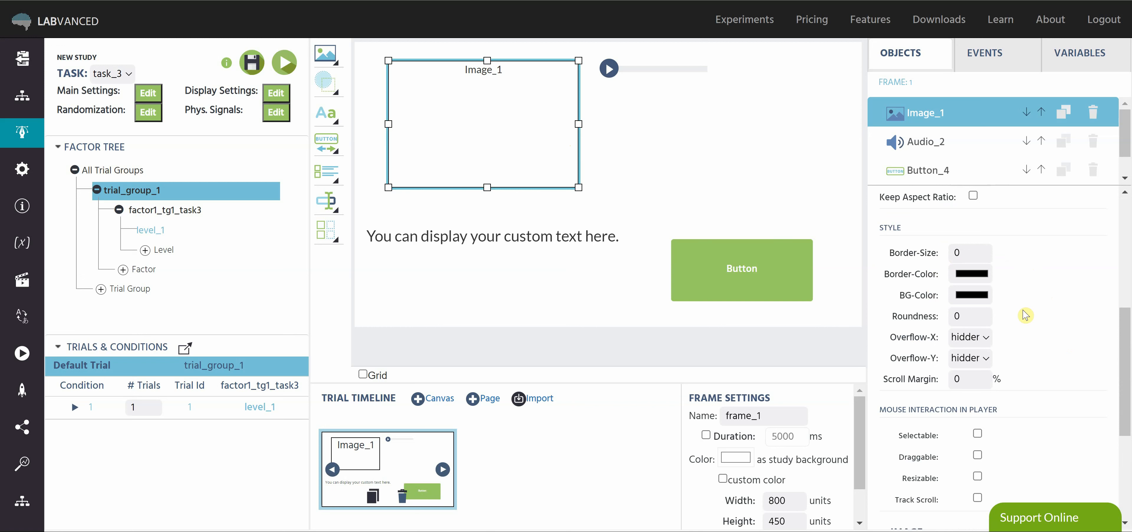
click(798, 272)
double_click(959, 314)
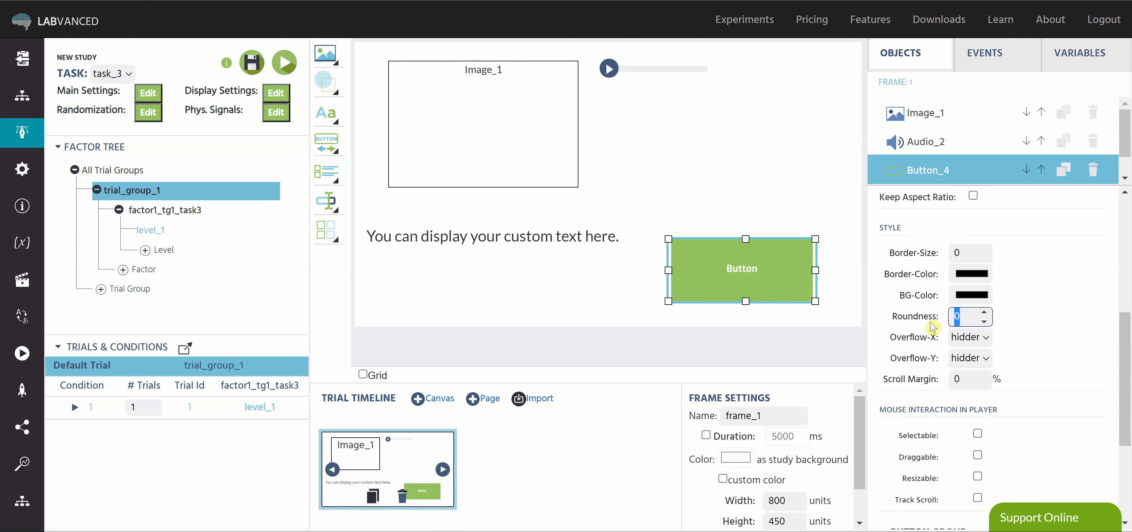
text(2)
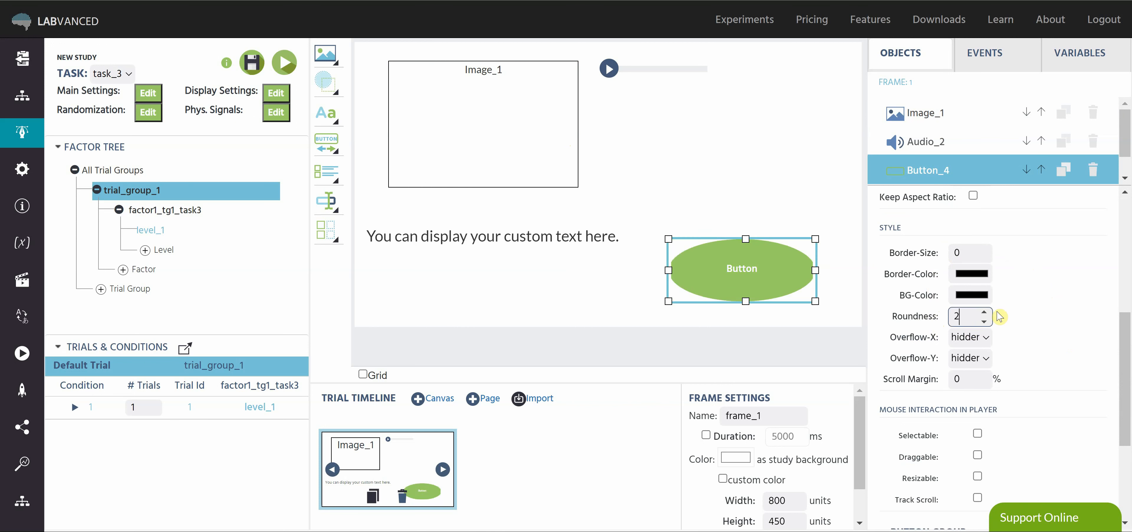
click(1040, 315)
Move and resize the button to about 216.5 by 185 units at about X 473, Y 233.
drag(816, 300, 806, 327)
drag(799, 276, 785, 227)
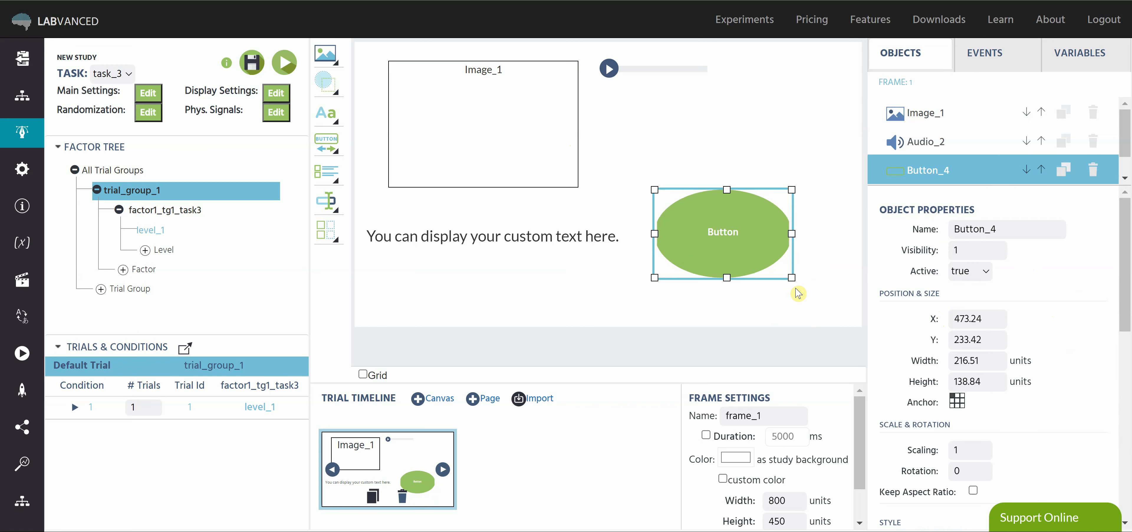
drag(792, 278, 791, 306)
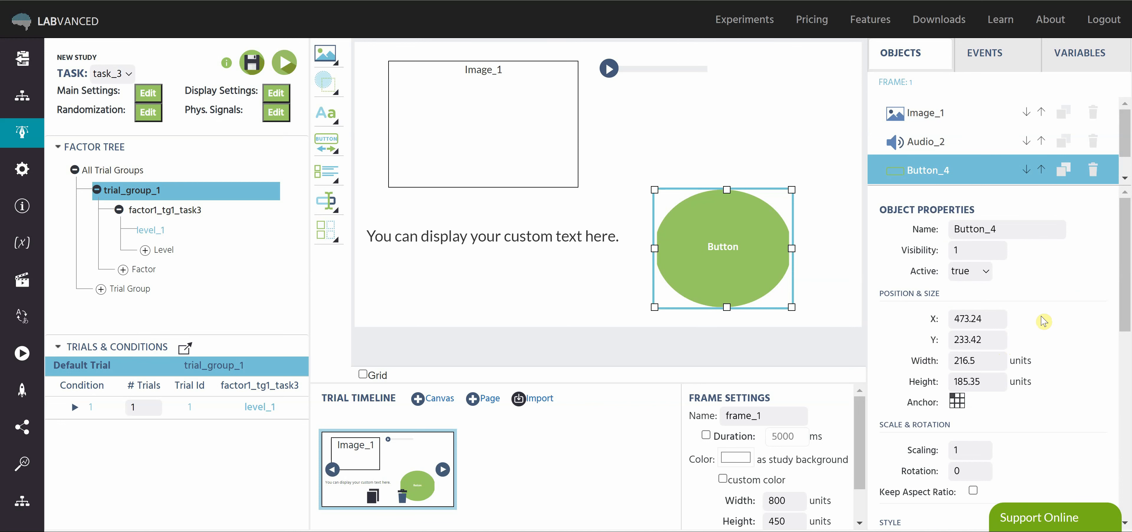
Set the button's Overflow-X to visible.
scroll(1044, 322, down, 8)
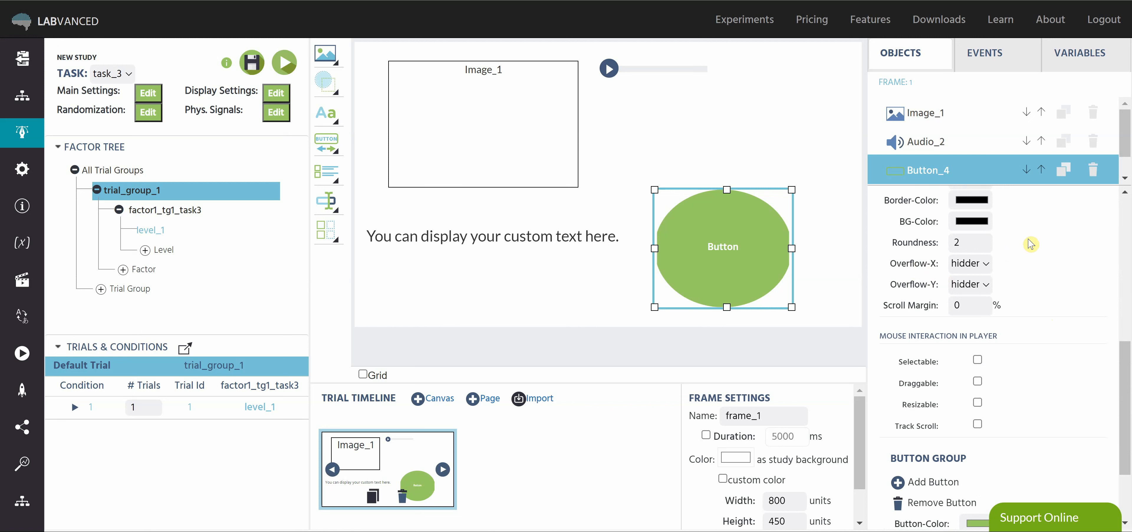
click(987, 266)
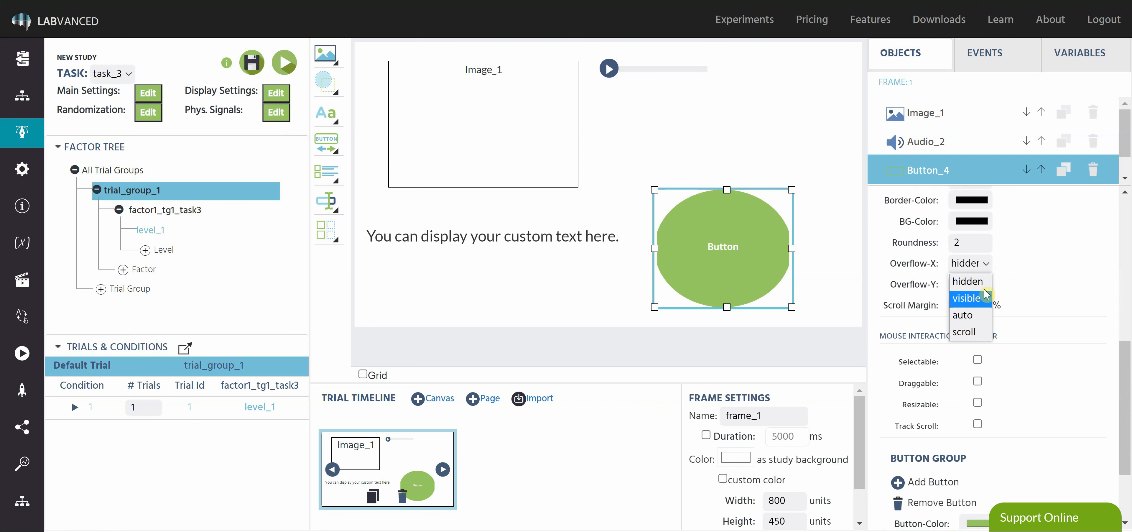
click(983, 301)
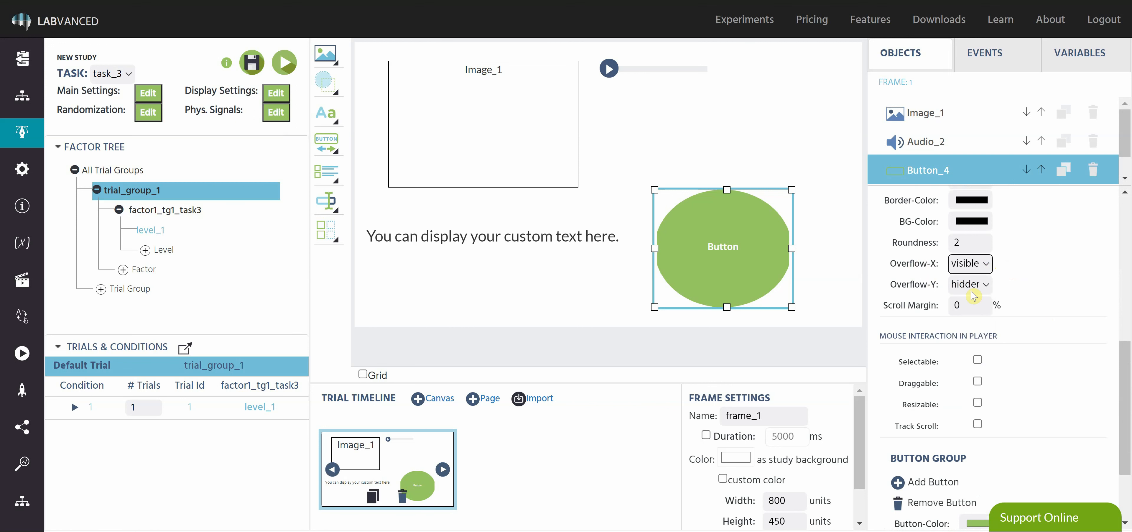
Set Image_1's Overflow-X to scroll.
click(561, 157)
click(977, 265)
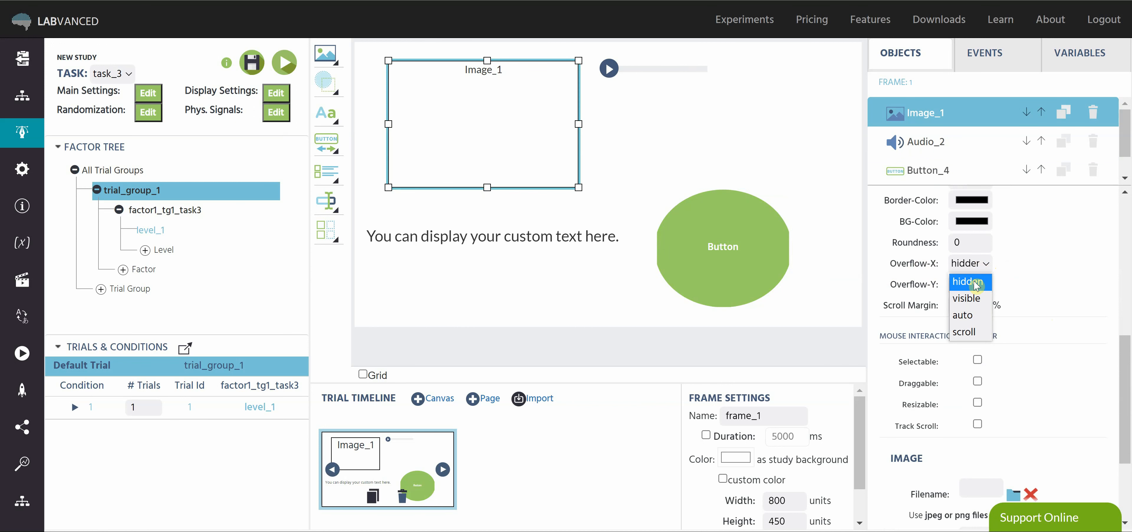
click(975, 332)
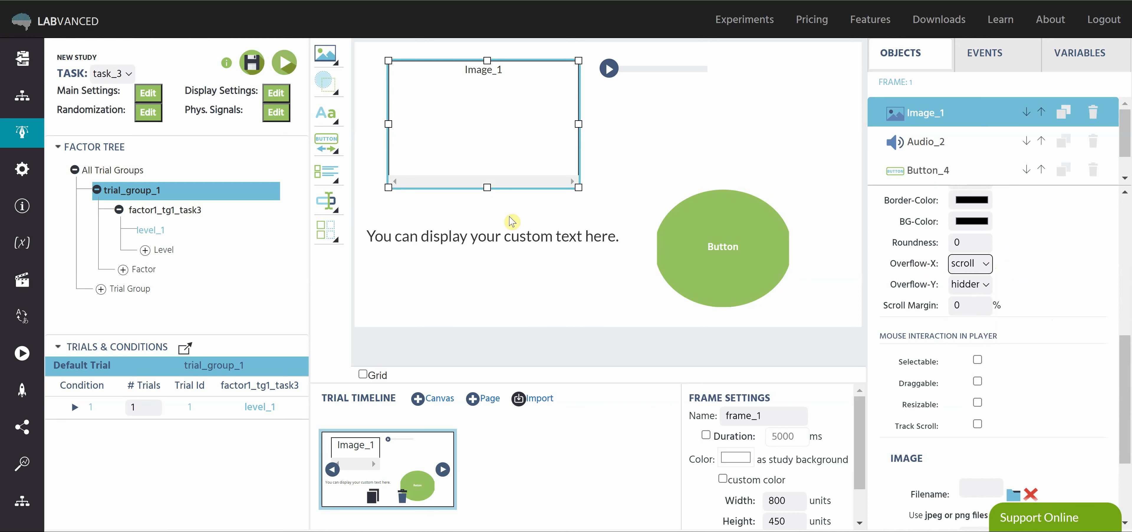
click(1049, 286)
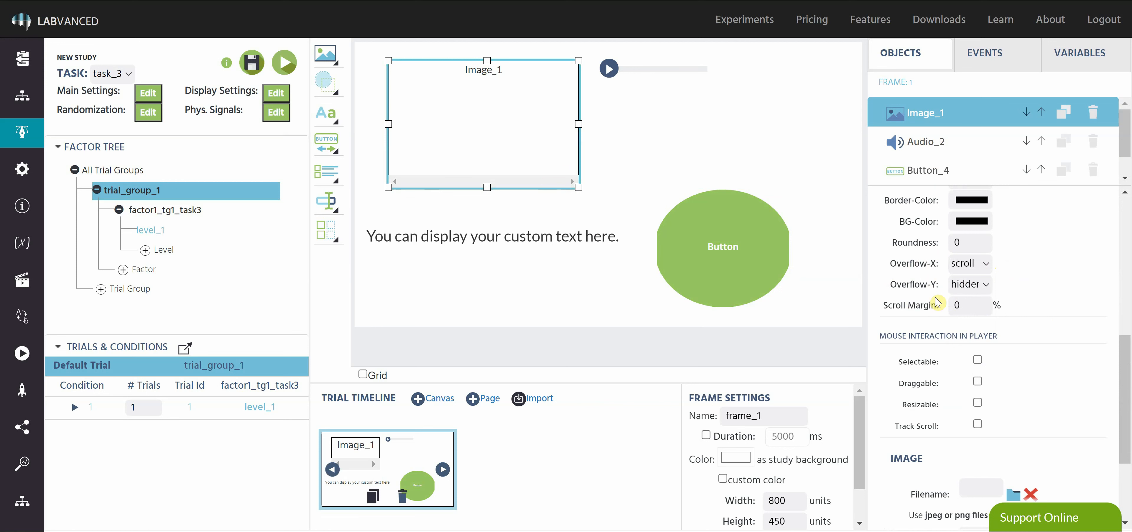
Examine the mouse interaction options and image file settings of Image_1.
scroll(648, 189, down, 6)
scroll(502, 156, down, 3)
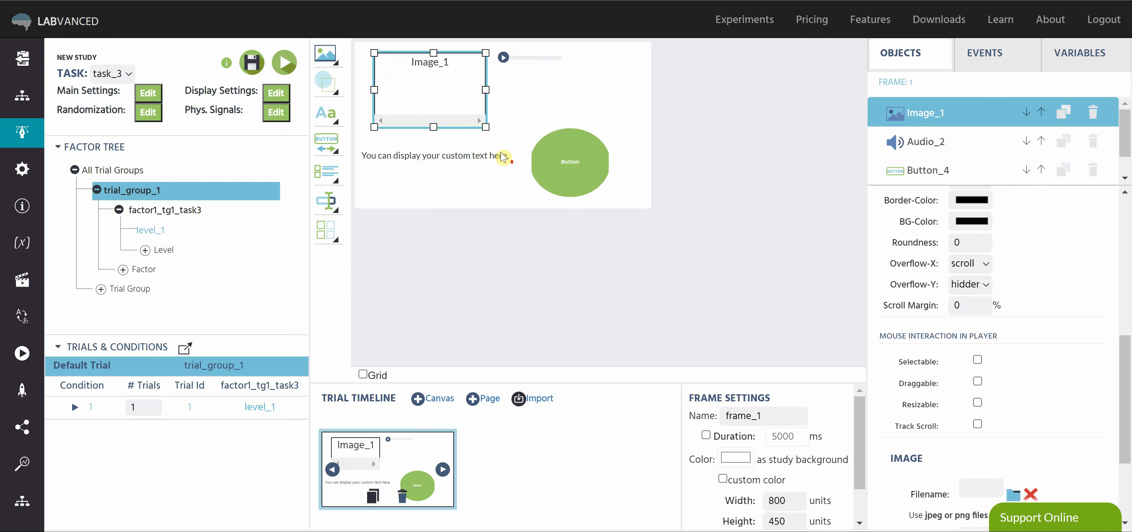
scroll(400, 115, up, 5)
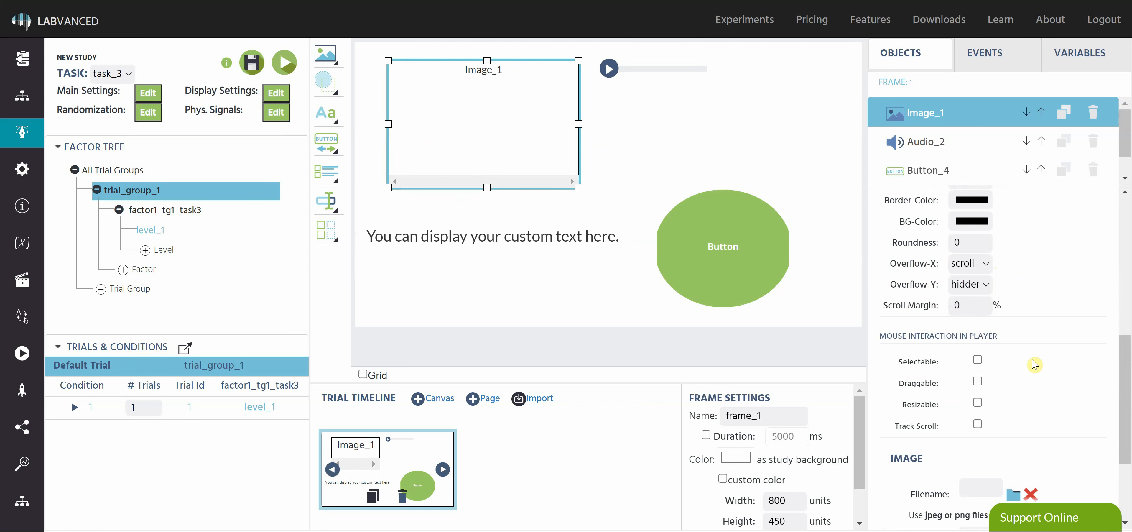
scroll(1039, 323, down, 2)
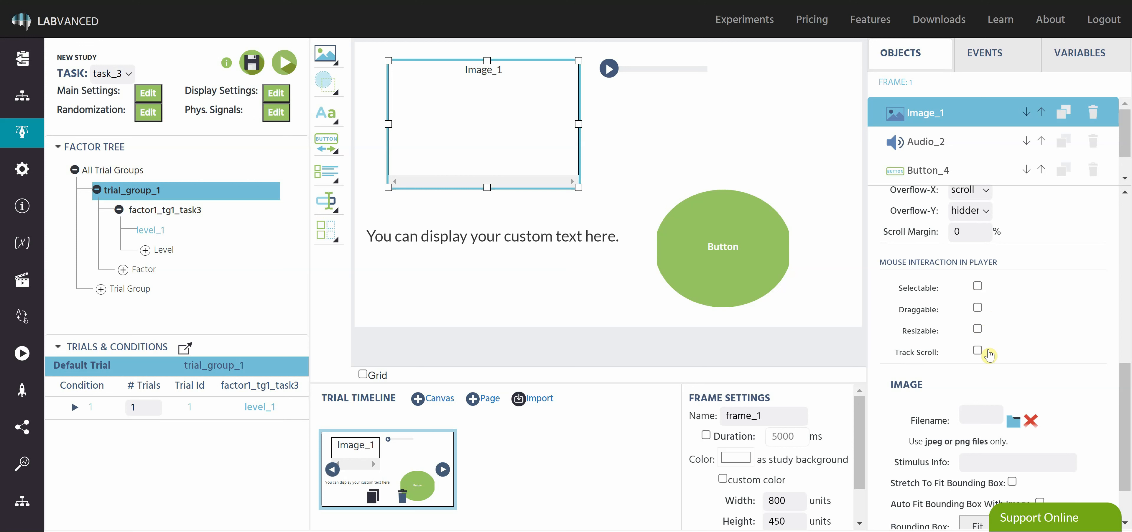
scroll(946, 277, up, 2)
scroll(1002, 329, down, 3)
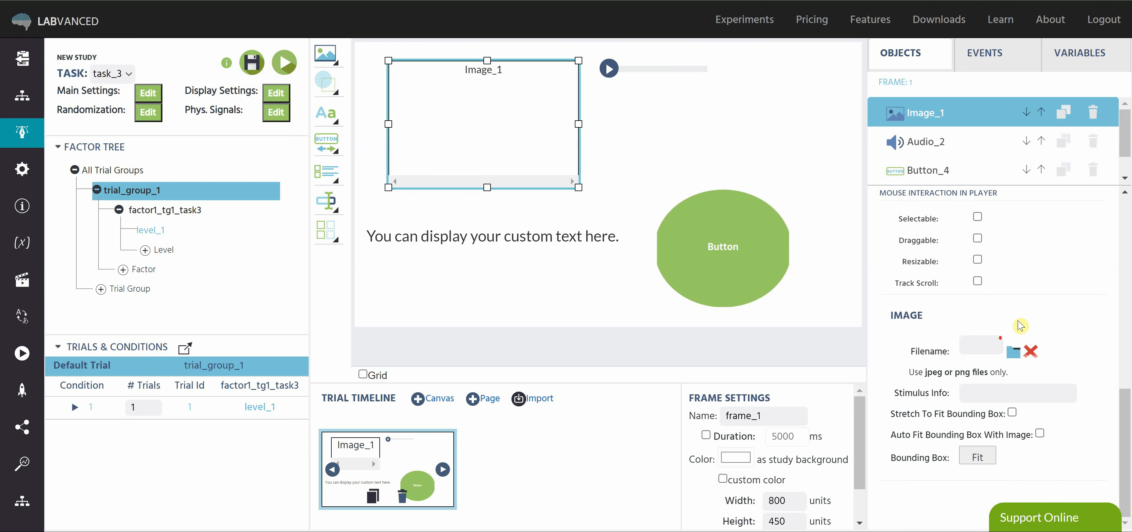
scroll(1021, 325, up, 2)
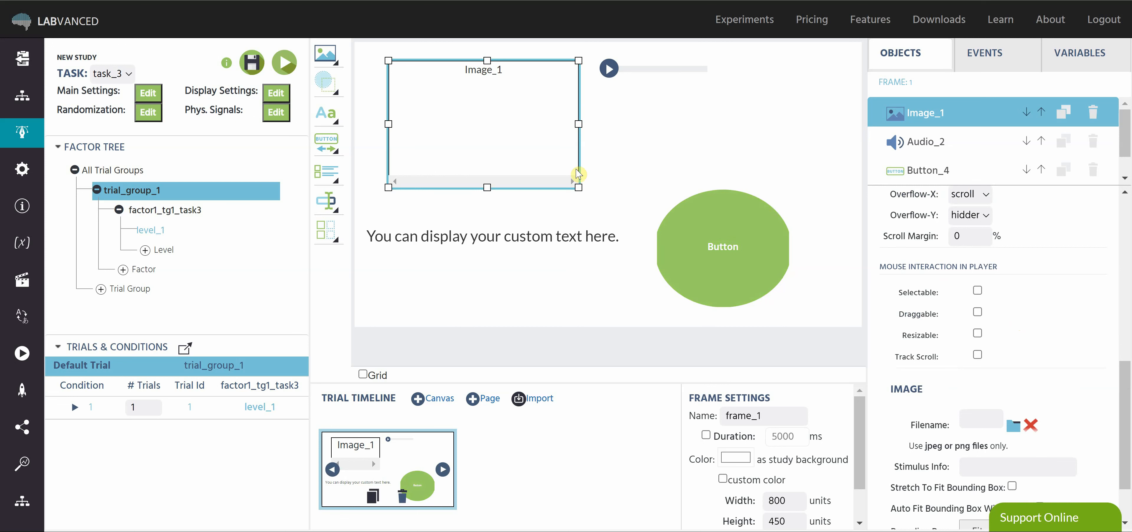
Narrow the round button to a width of about 213 units.
click(760, 246)
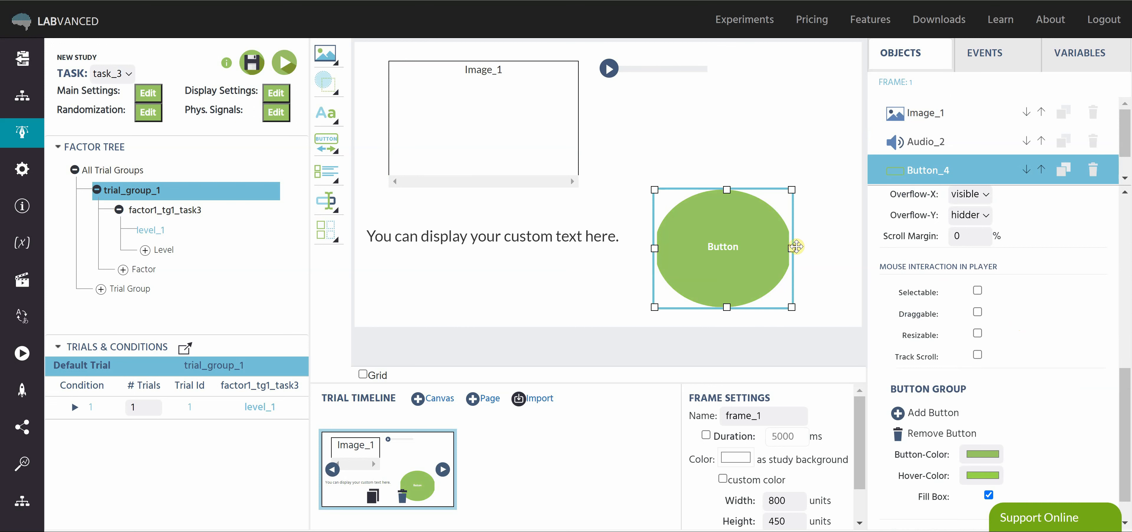
mouse_move(792, 249)
mouse_down()
mouse_move(812, 252)
mouse_move(790, 249)
mouse_up()
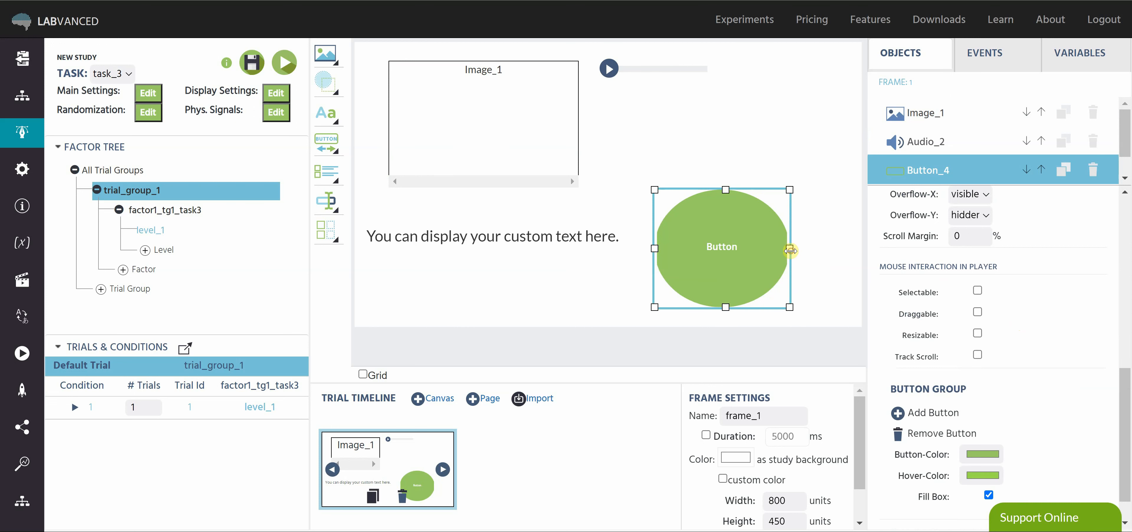
click(815, 202)
click(776, 253)
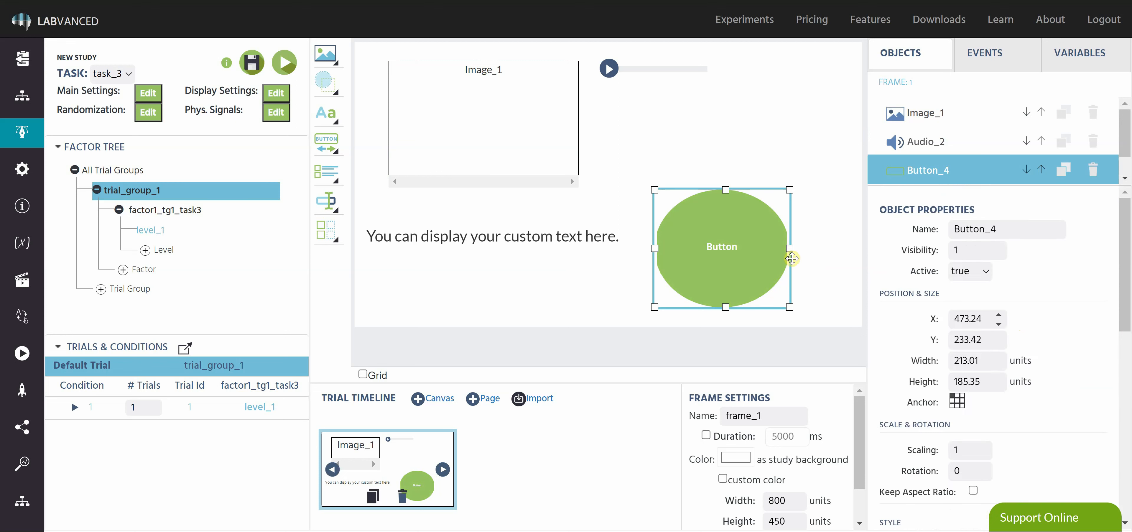
Try out the Track Scroll mouse interaction for the button and turn it off again.
scroll(1055, 342, down, 10)
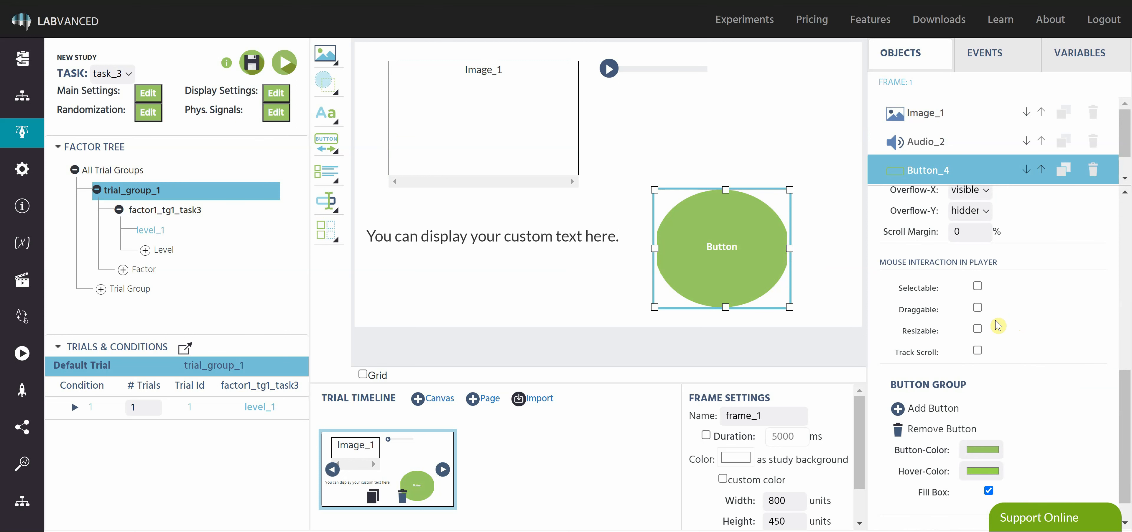
click(978, 350)
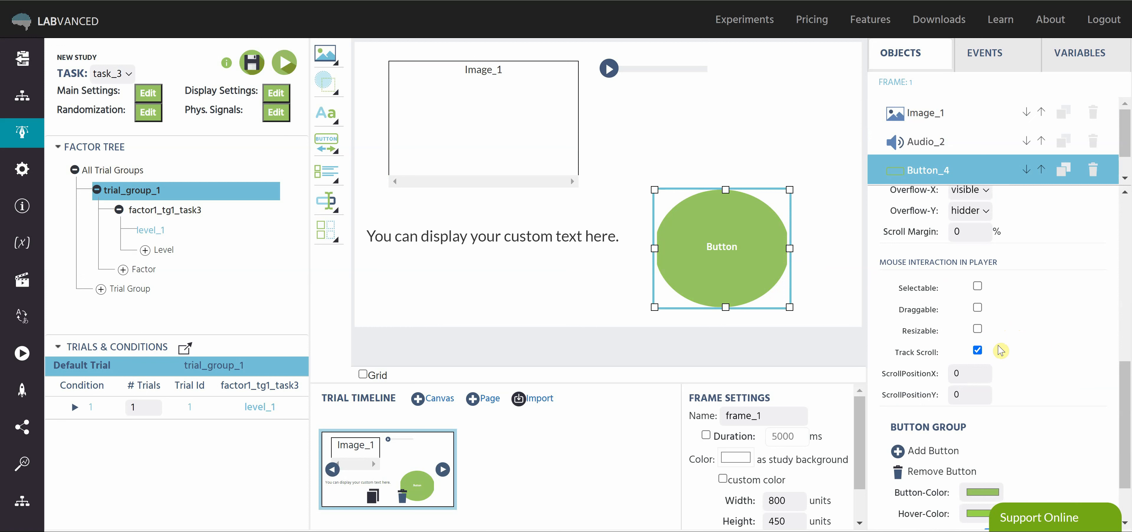
scroll(759, 268, up, 1)
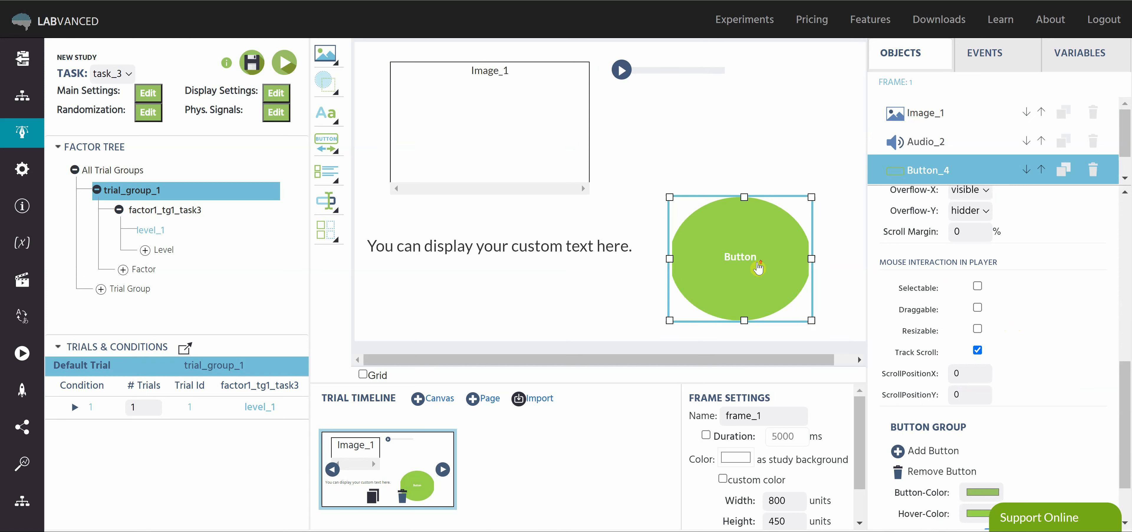
scroll(758, 267, down, 1)
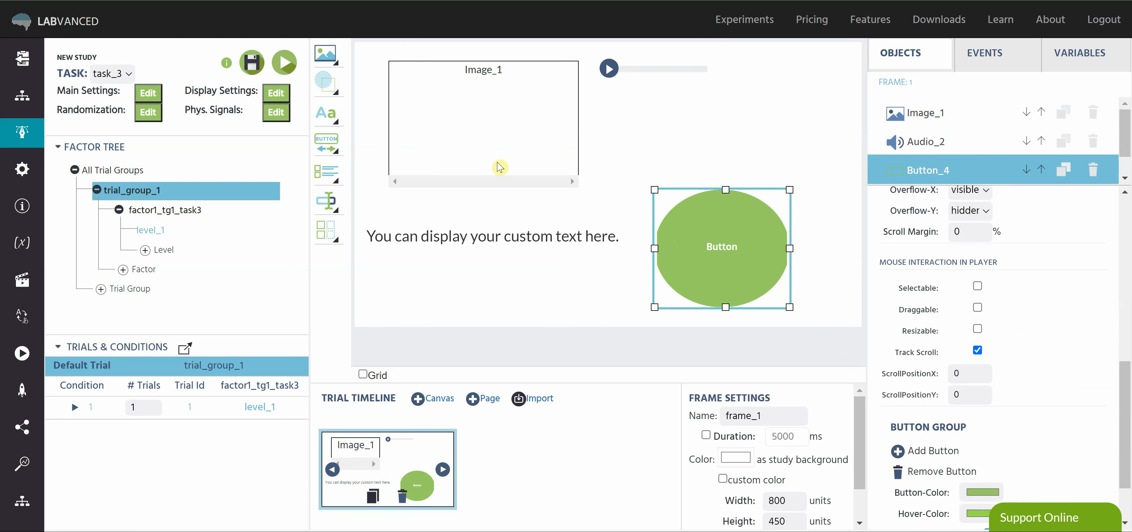
click(973, 352)
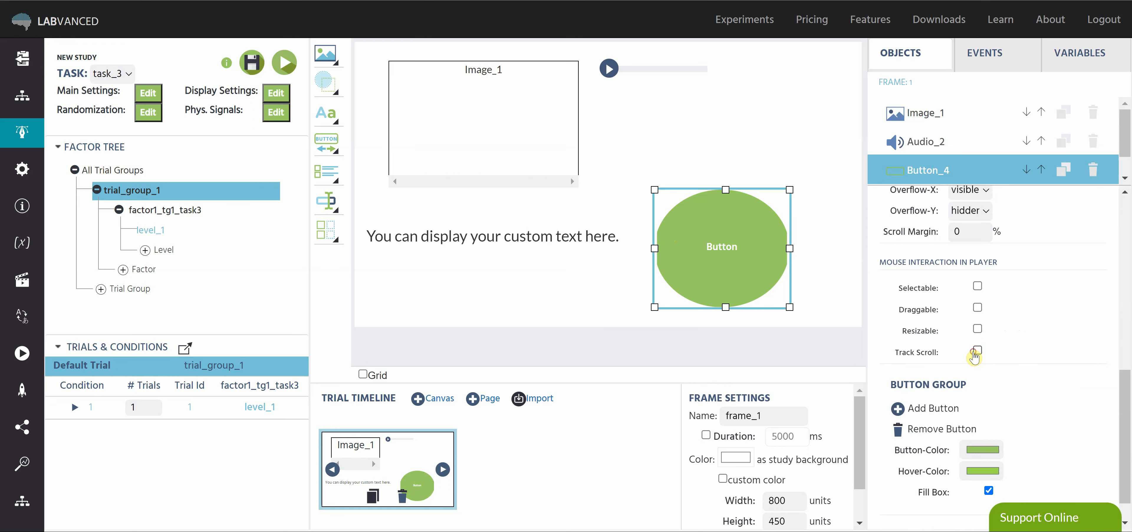
scroll(976, 347, down, 1)
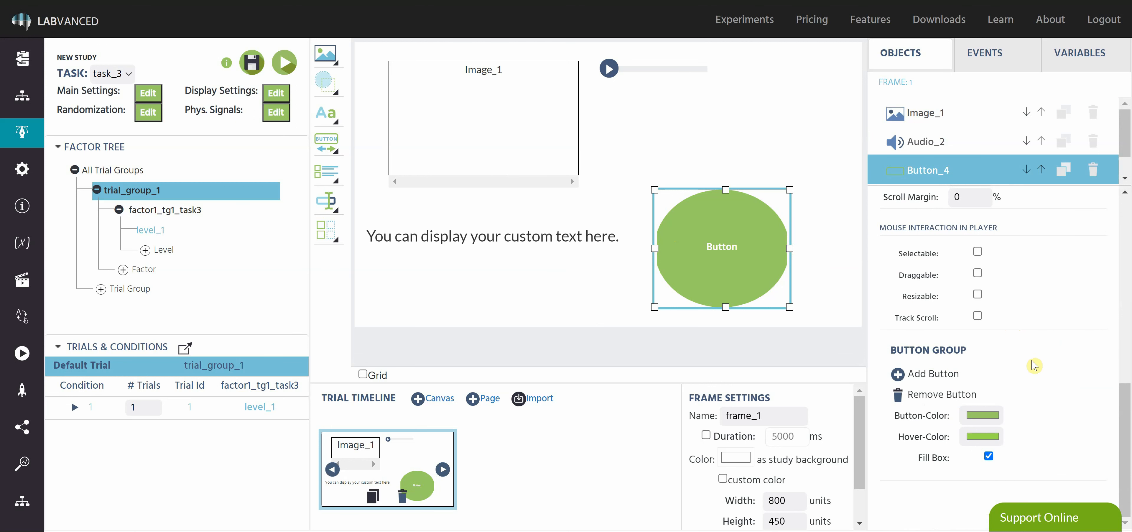
Examine the mouse interaction options and the audio file, volume and media control settings of Audio_2.
click(692, 100)
scroll(997, 348, down, 1)
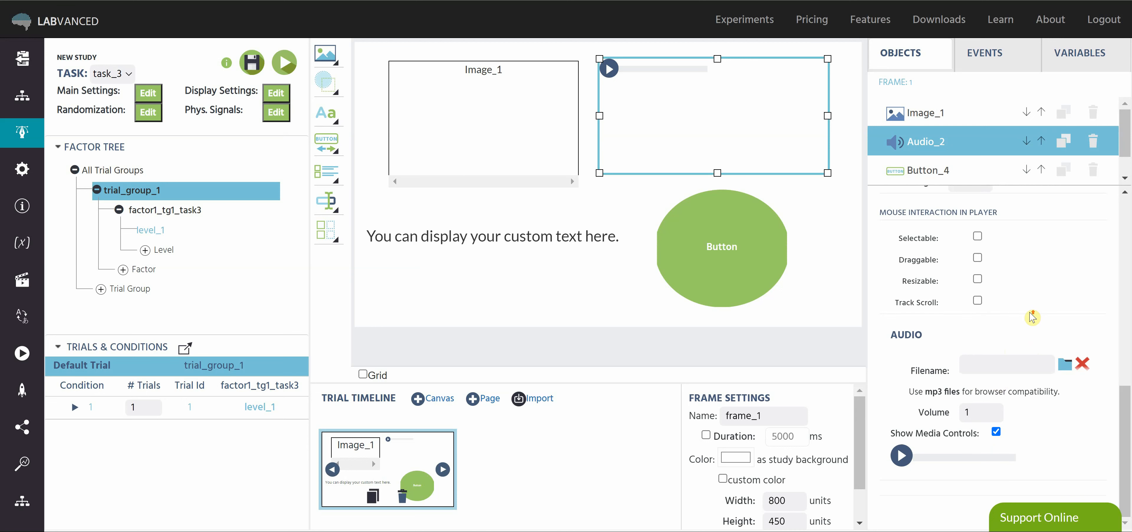
scroll(1030, 313, up, 8)
scroll(1023, 295, down, 8)
Compare the image file and bounding box settings of Image_1 with the audio-specific settings of Audio_2.
click(549, 145)
scroll(1028, 393, down, 1)
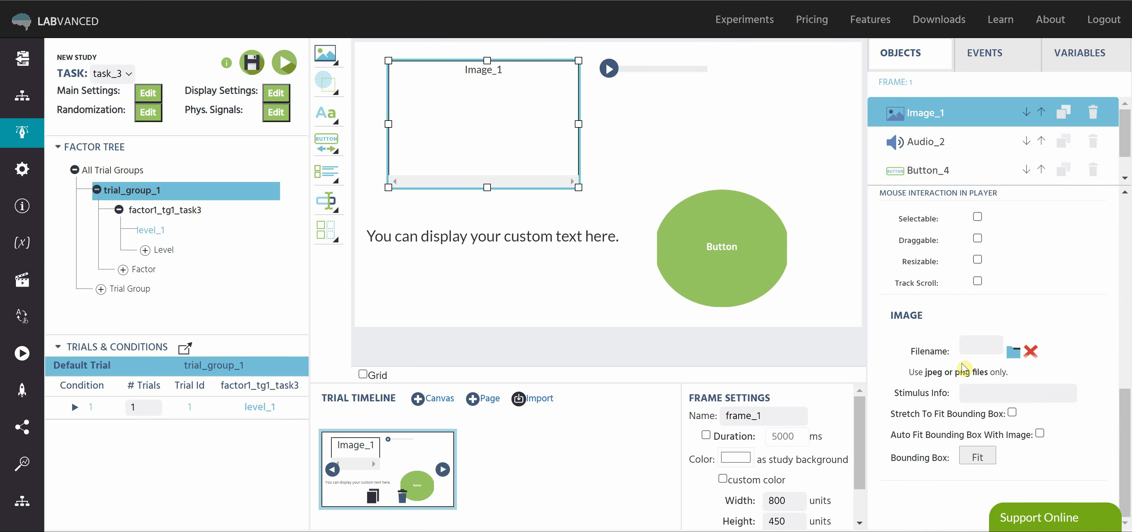
click(691, 118)
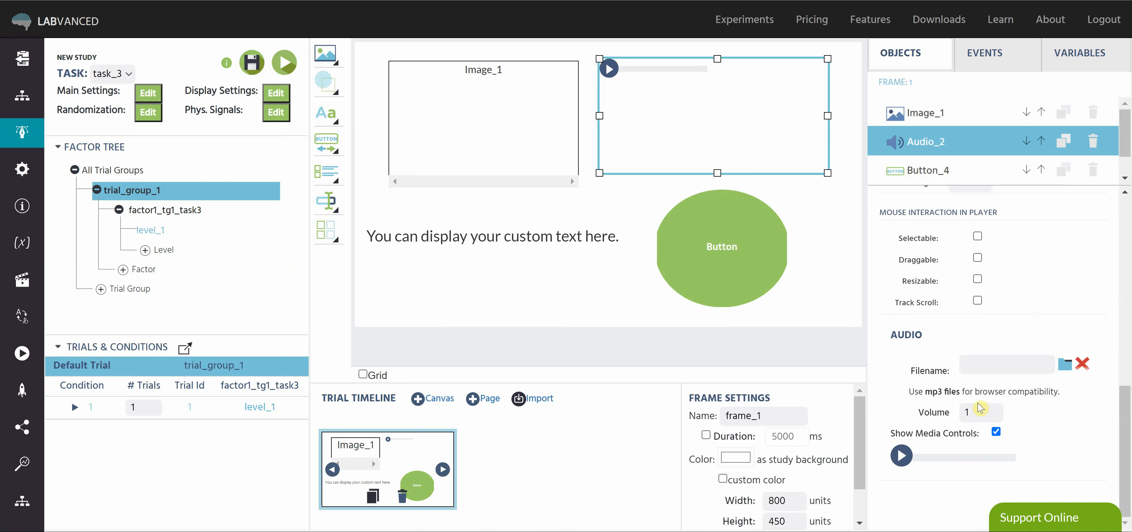
drag(926, 390, 960, 396)
click(1079, 401)
Examine the text object's linked variables section and the button's group, color and fill settings.
click(532, 237)
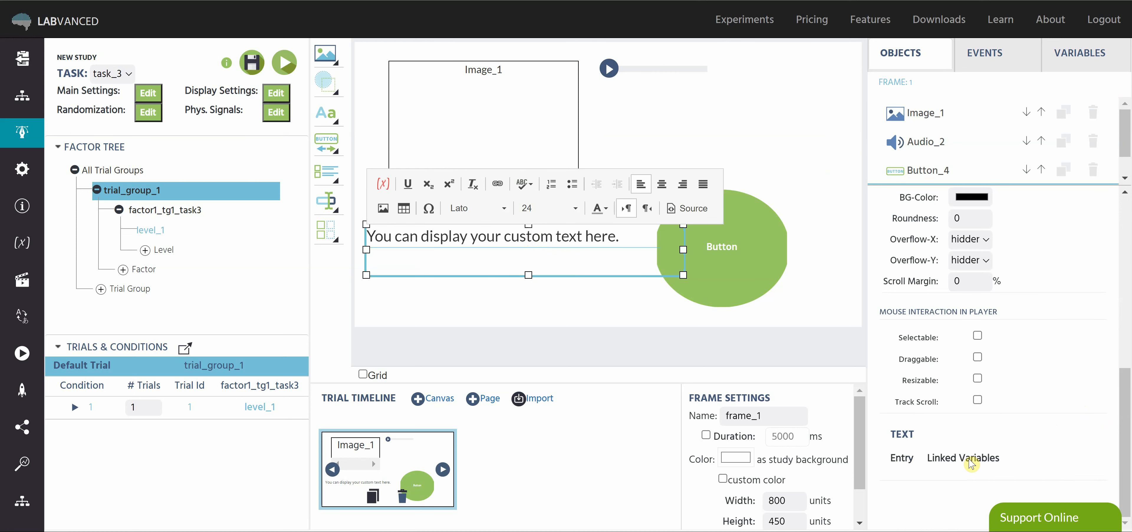
click(775, 271)
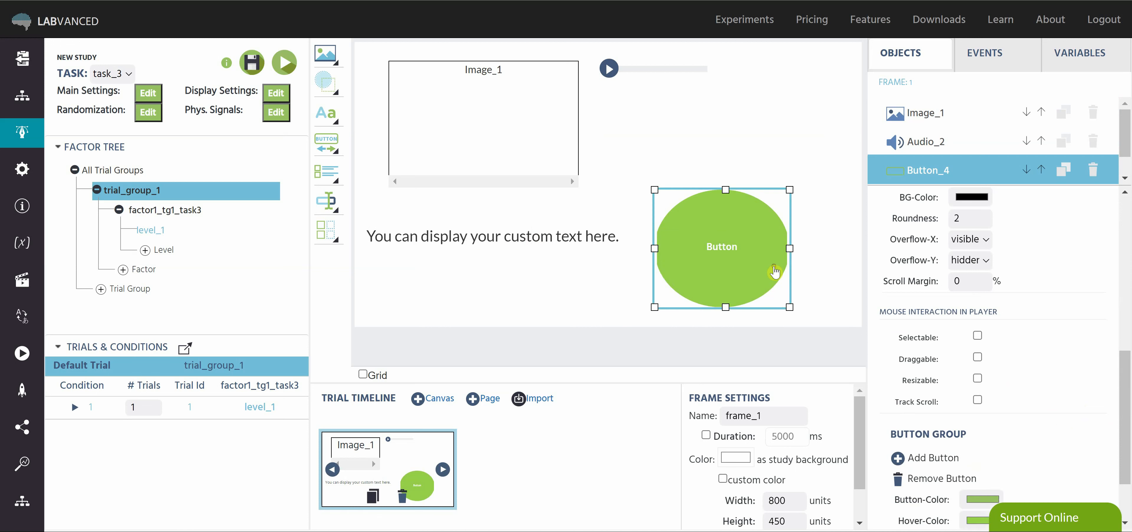
scroll(1075, 409, down, 2)
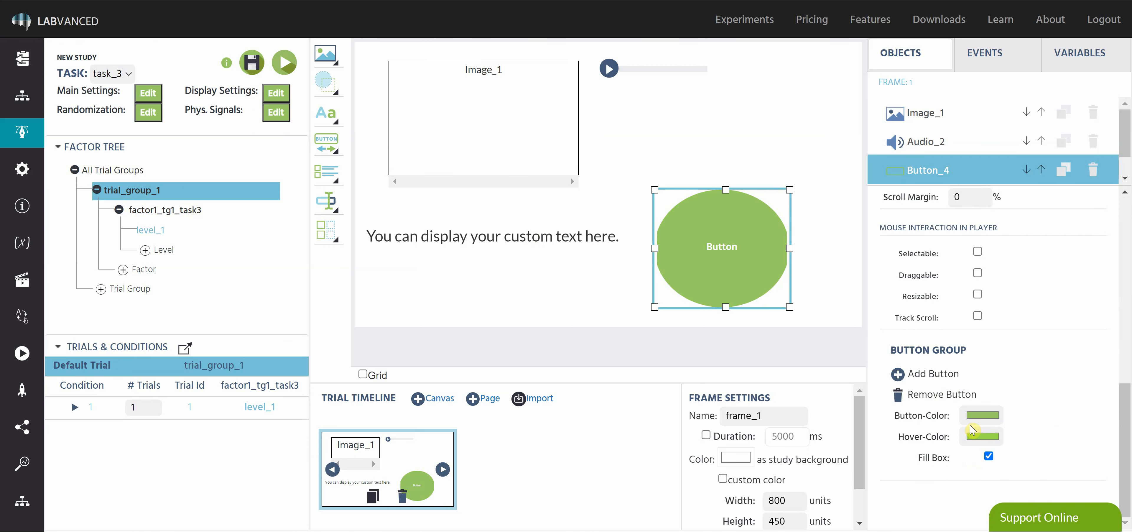
Deselect the button and bring up the general object properties of Image_1 from the object list.
click(827, 314)
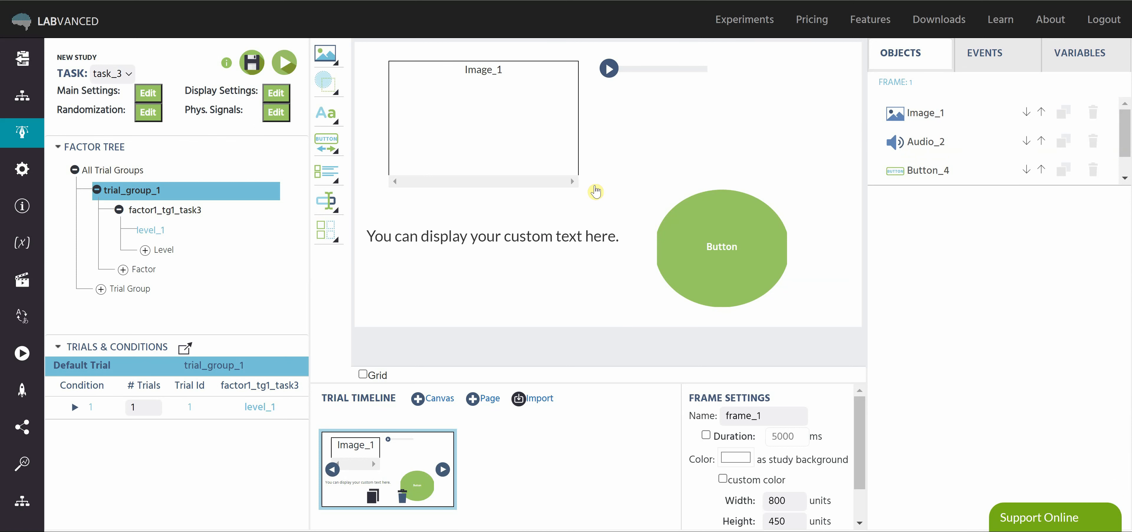
click(963, 108)
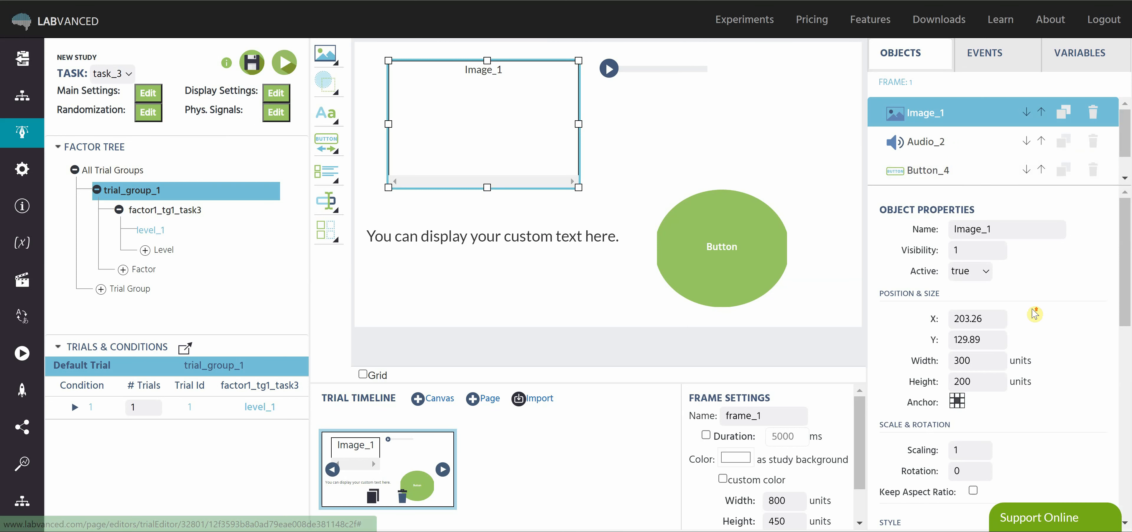